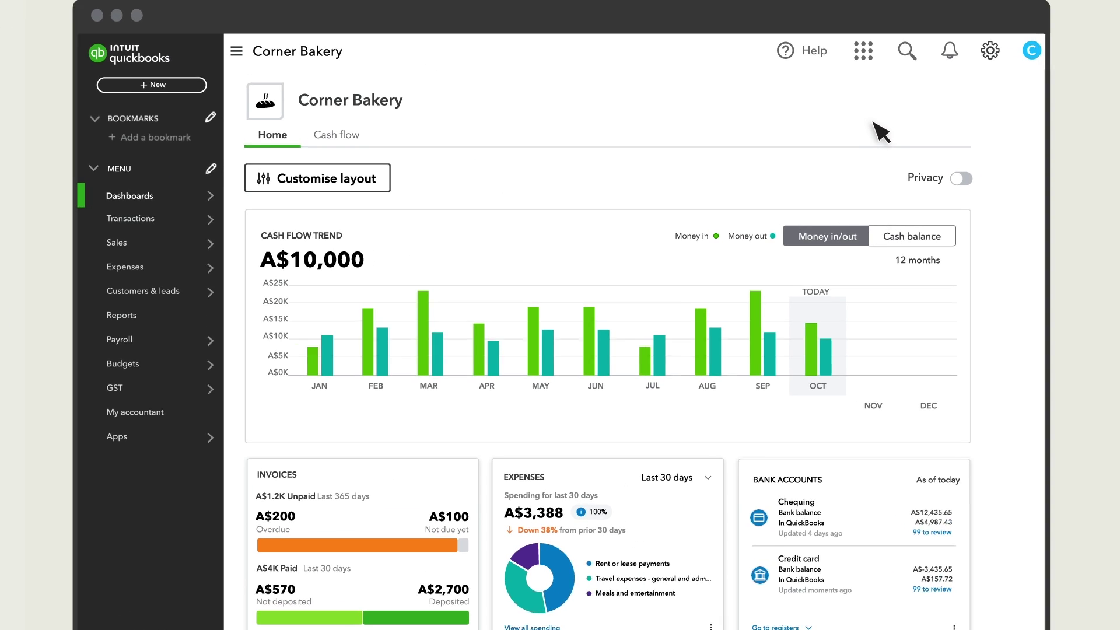
# Step: Start a new account from the Chart of accounts list
pyautogui.click(1045, 26)
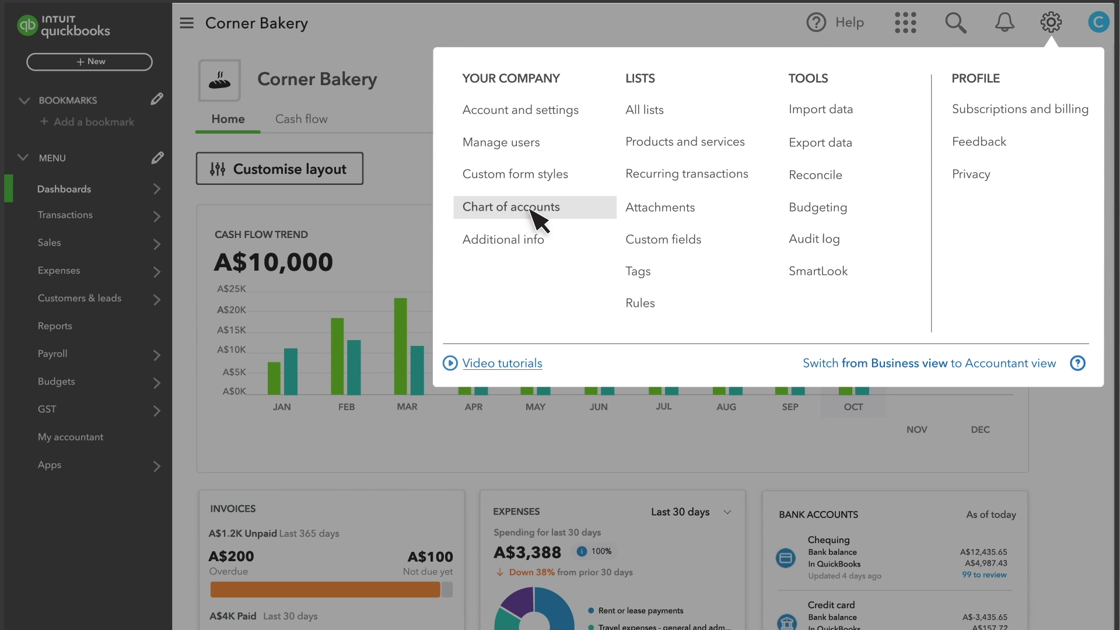
pyautogui.click(530, 210)
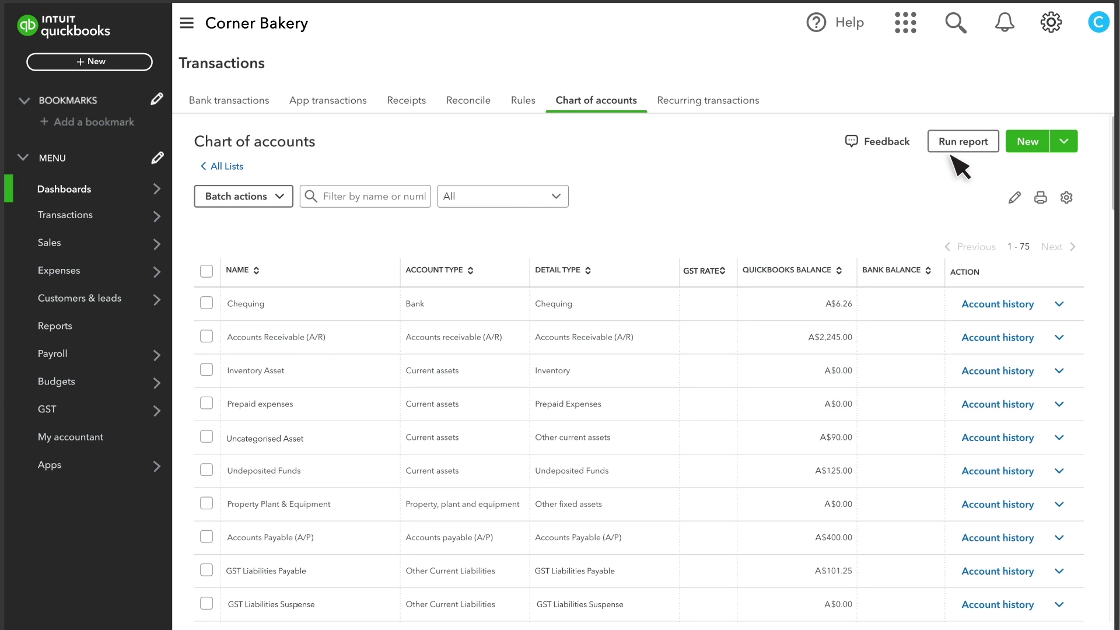
pyautogui.click(1028, 142)
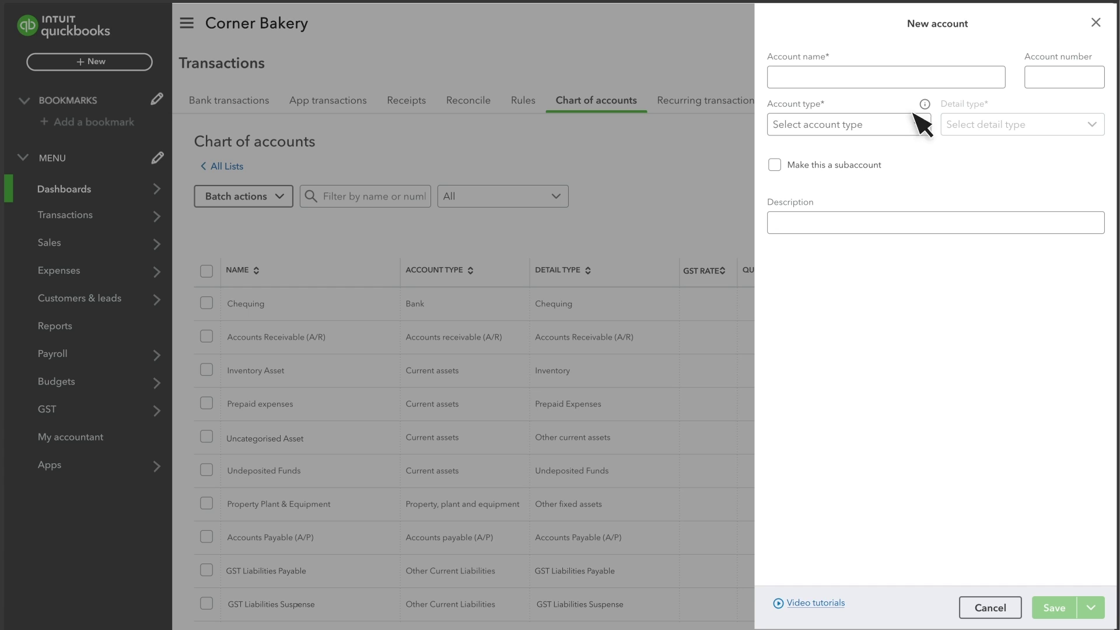
# Step: Name the account Neighborhood Business Bank with account number 10008
pyautogui.click(805, 80)
pyautogui.write('Neighborhood Business Bank')
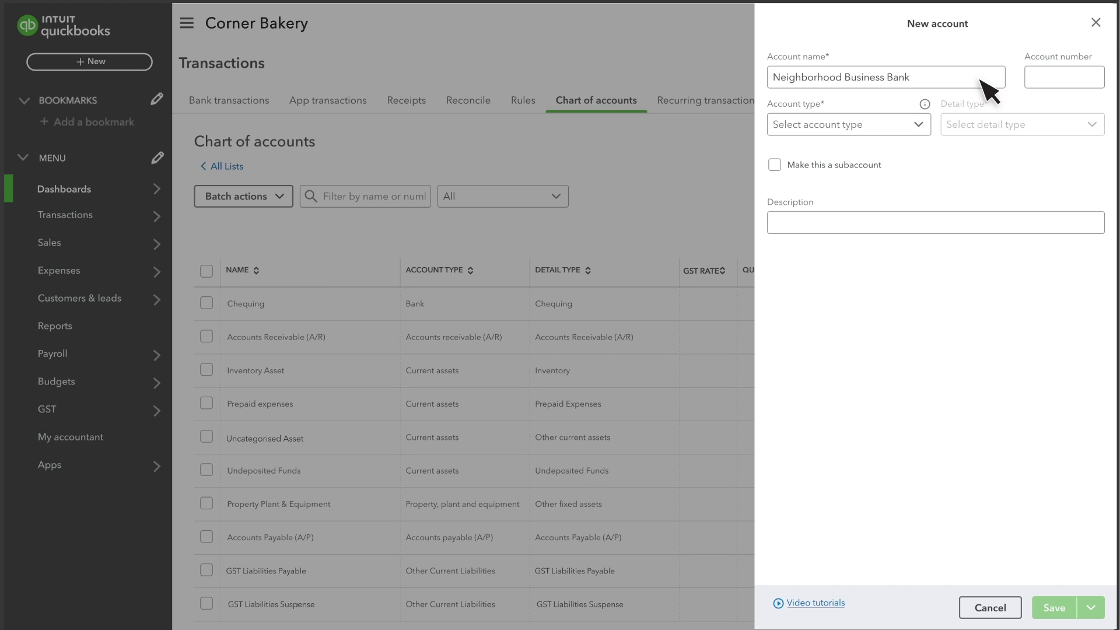
pyautogui.click(1056, 82)
pyautogui.write('10008')
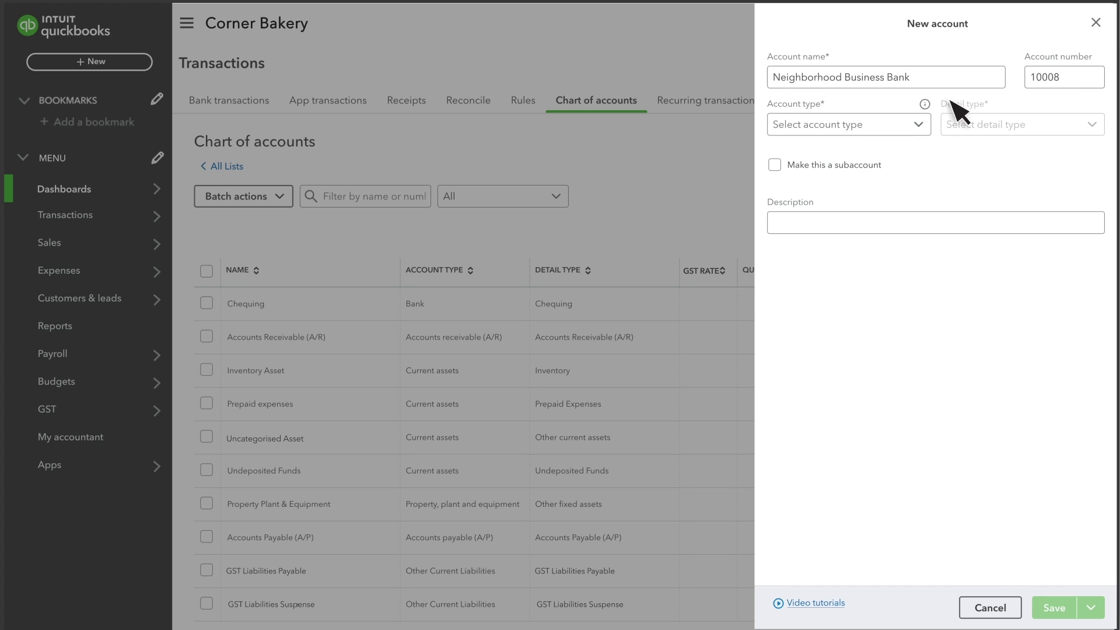
pyautogui.click(808, 127)
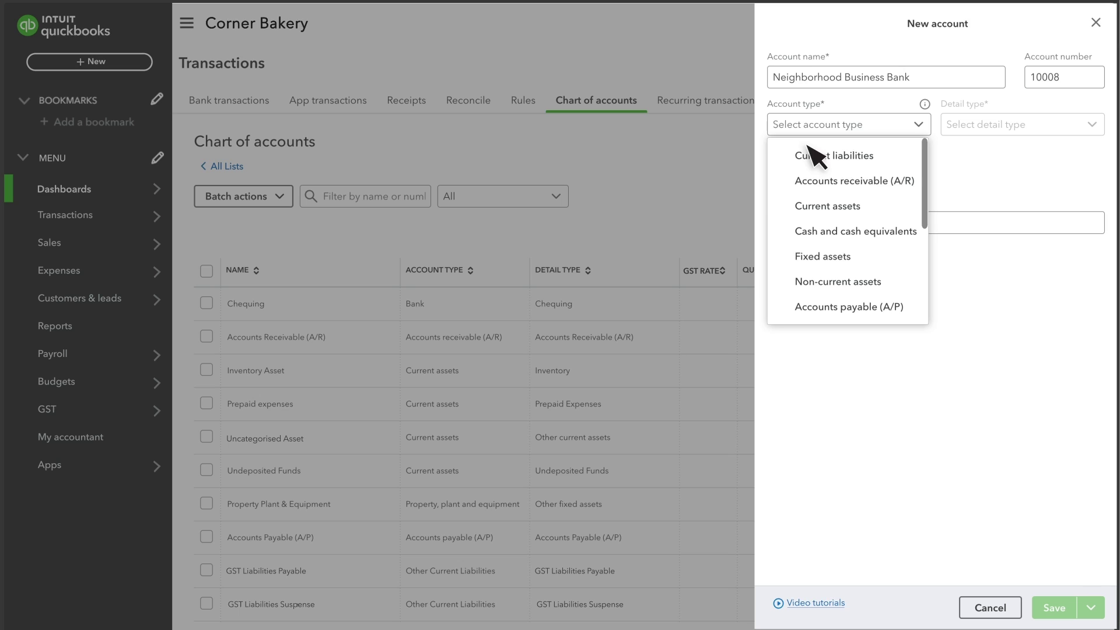
# Step: Pick Cash and cash equivalents from the Account type list
pyautogui.scroll(-3, 811, 175)
pyautogui.scroll(-3, 808, 178)
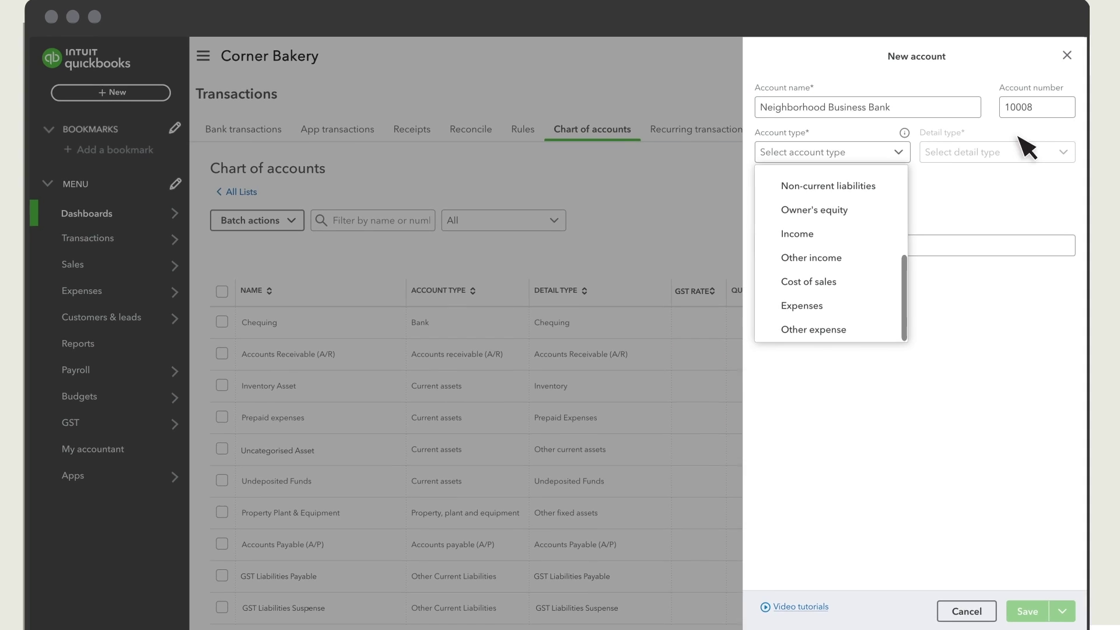
pyautogui.scroll(3, 860, 284)
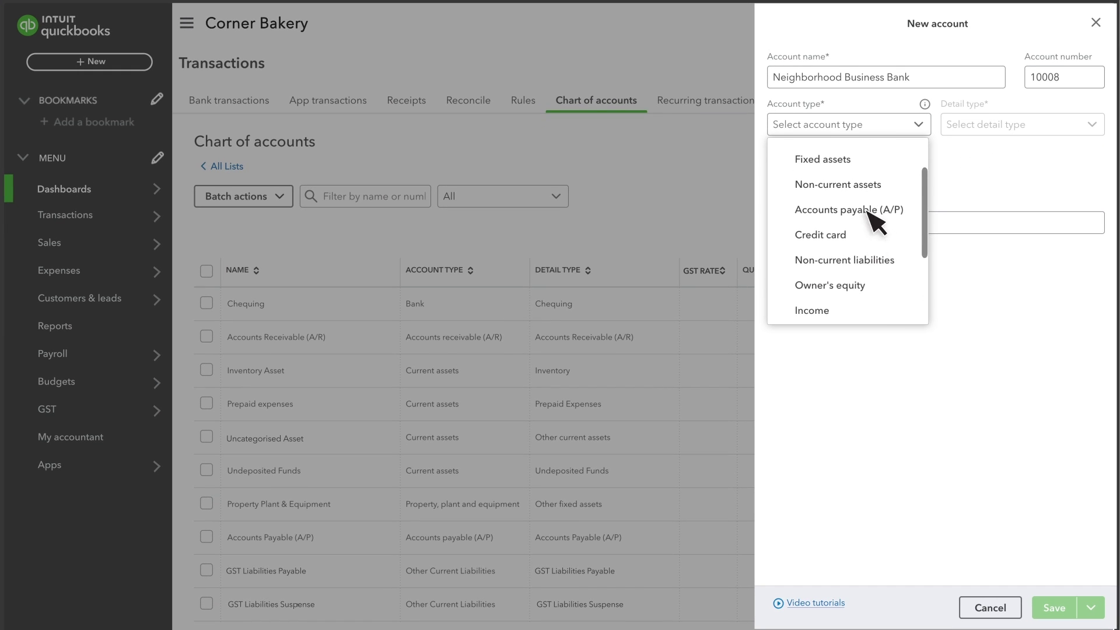
pyautogui.scroll(2, 852, 200)
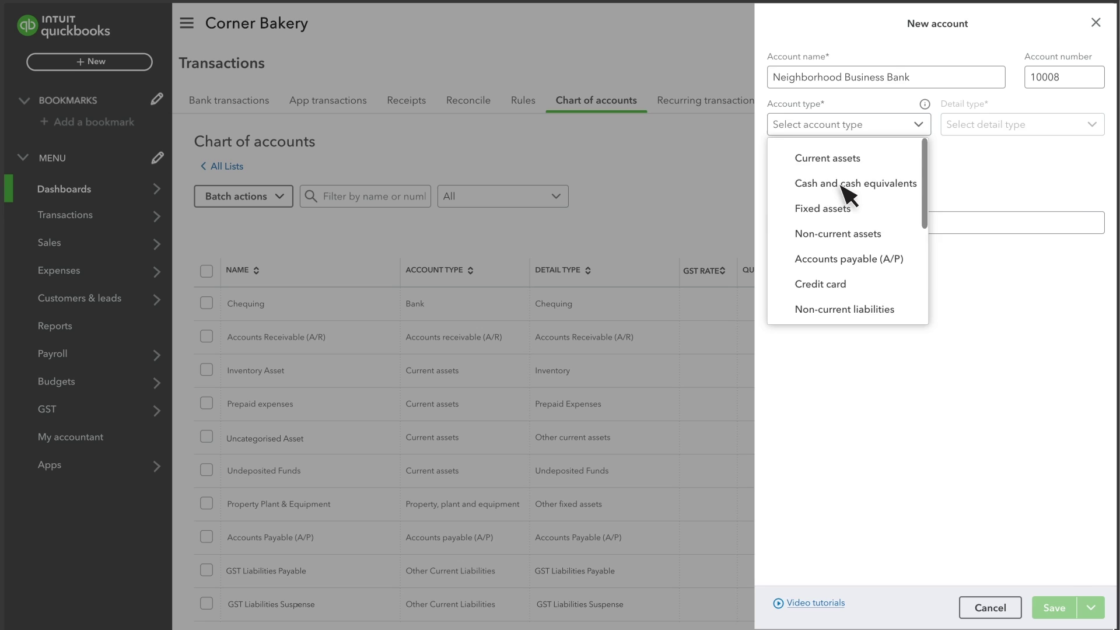
pyautogui.click(846, 186)
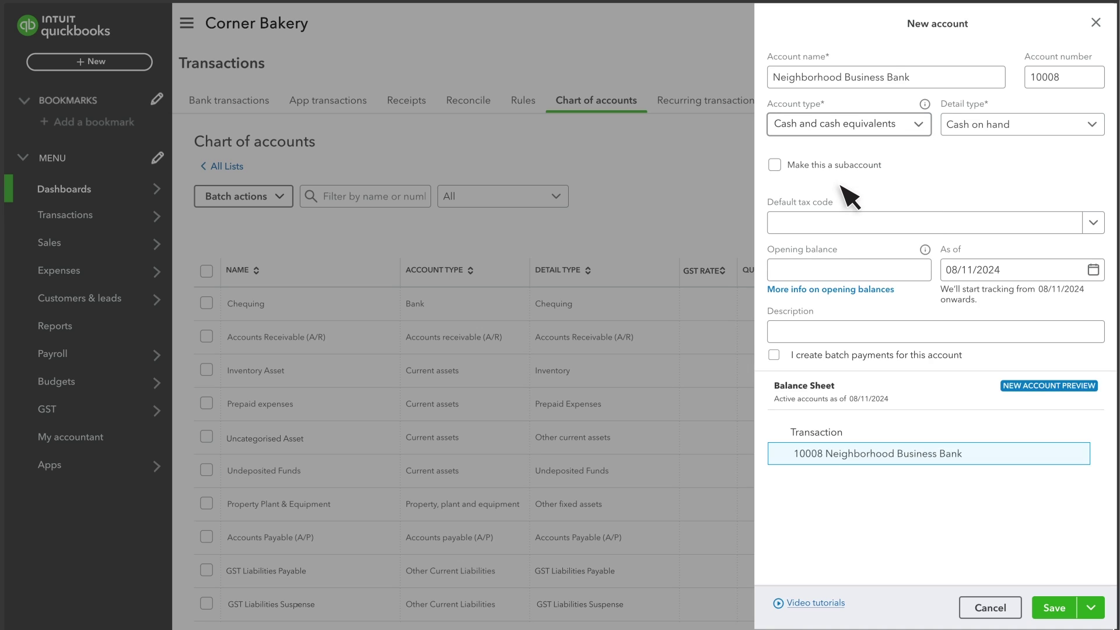
# Step: Change the detail type from Cash on hand to Transaction
pyautogui.click(987, 132)
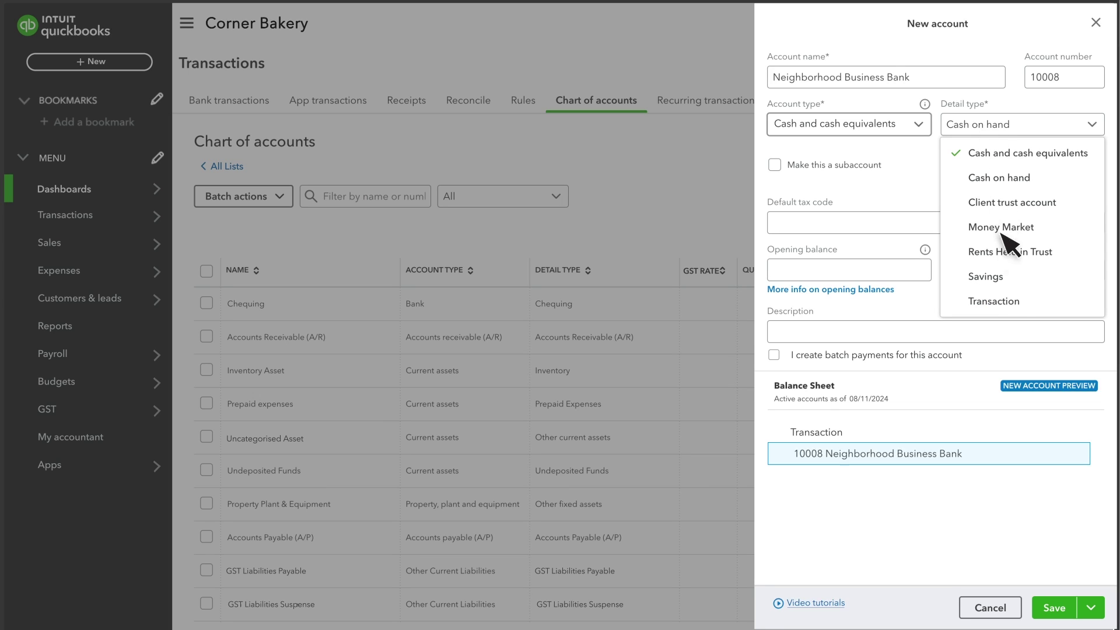
pyautogui.click(1015, 305)
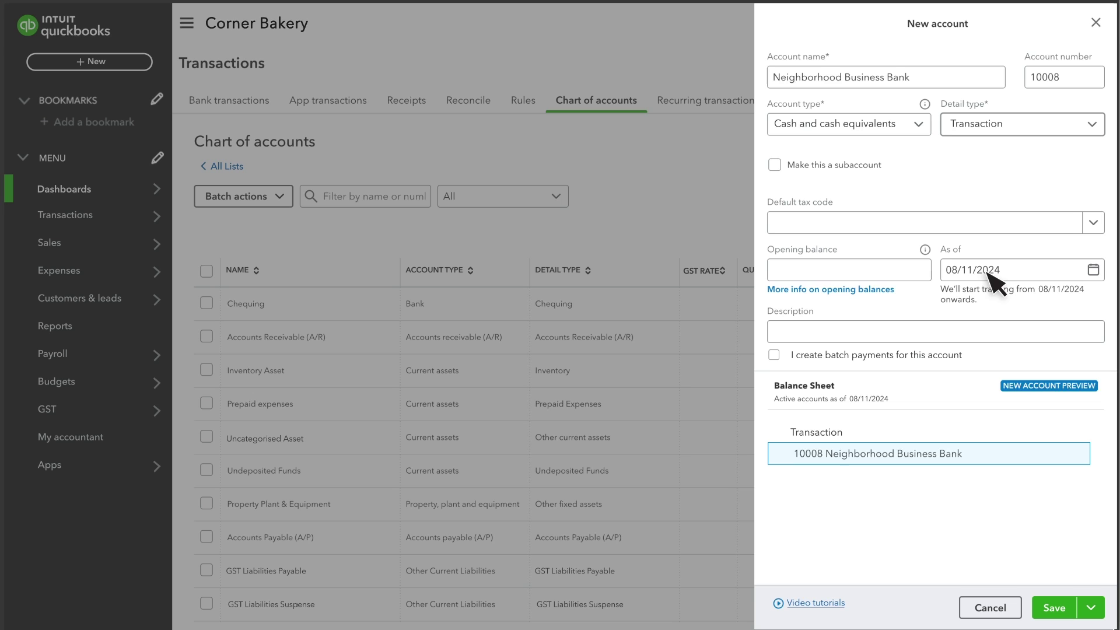
# Step: Enter 01/01/2024 as the account's As of date
pyautogui.write('01/01/2024')
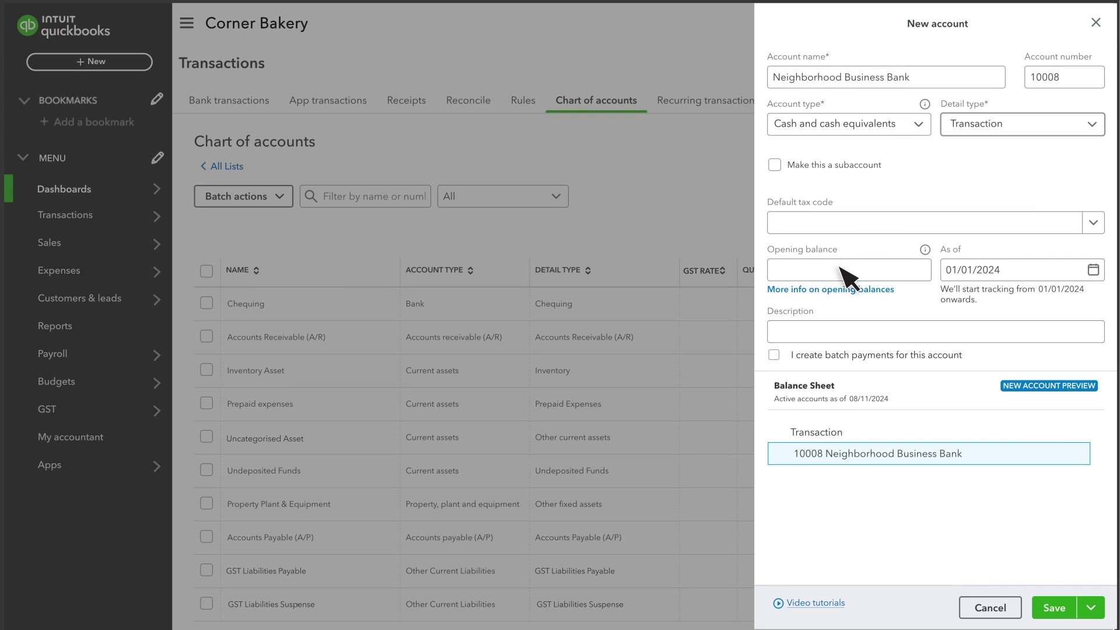
# Step: Enter a 5,000.00 opening balance and the description 'Business operating account', then save
pyautogui.click(846, 274)
pyautogui.write('5,000.00')
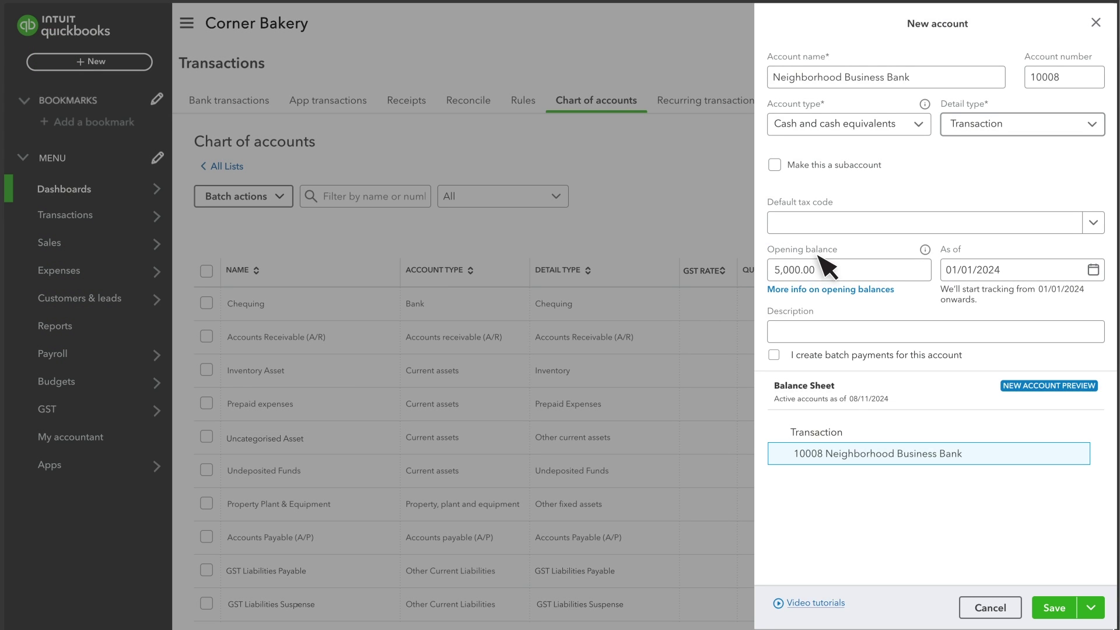
pyautogui.click(784, 331)
pyautogui.write('Business operating account')
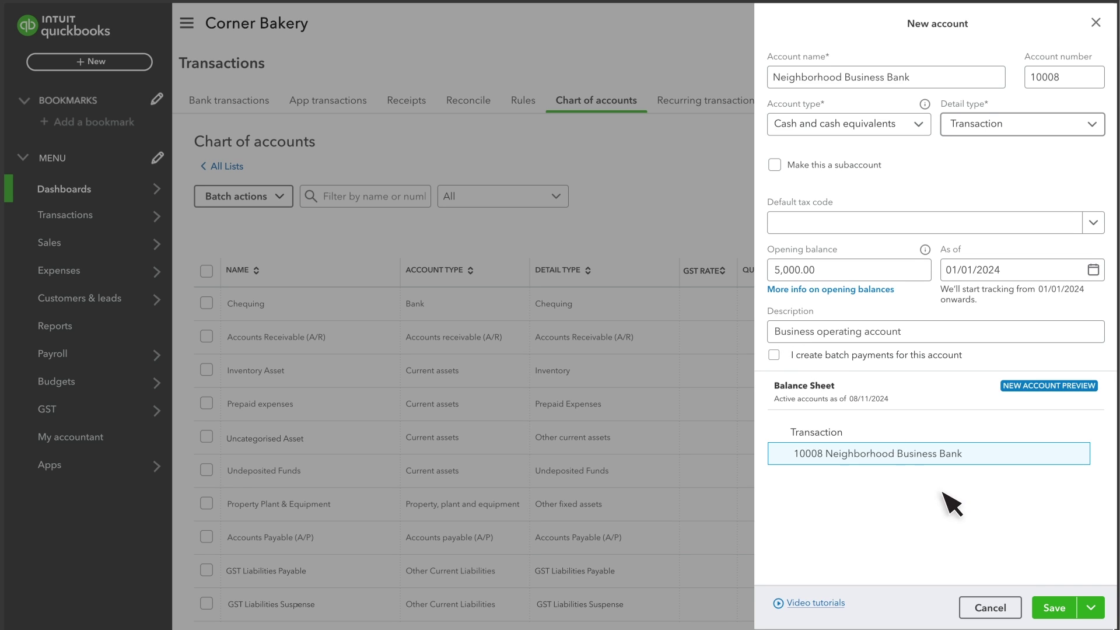
pyautogui.click(1052, 606)
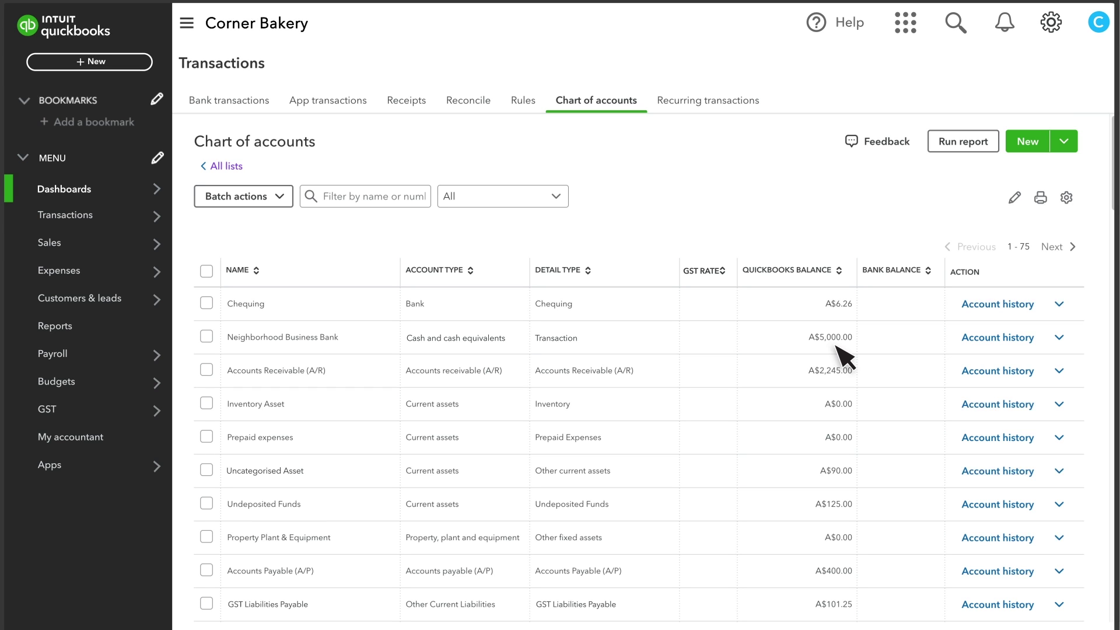
# Step: Start a Chart of Accounts import and choose ChartofAccounts.xls as the upload file
pyautogui.click(1051, 24)
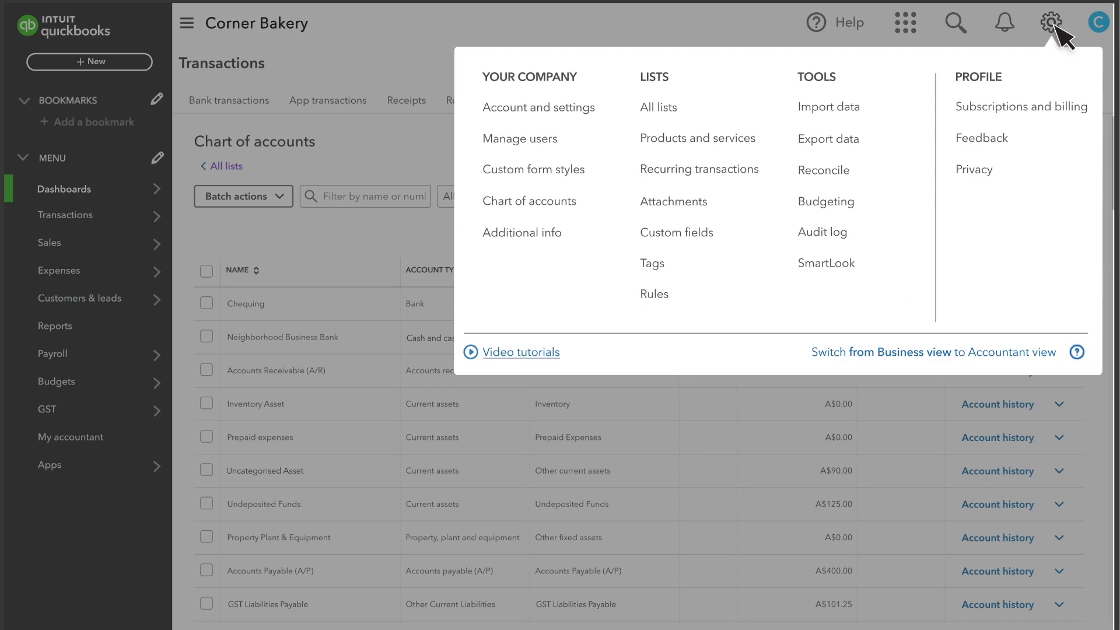
pyautogui.click(849, 119)
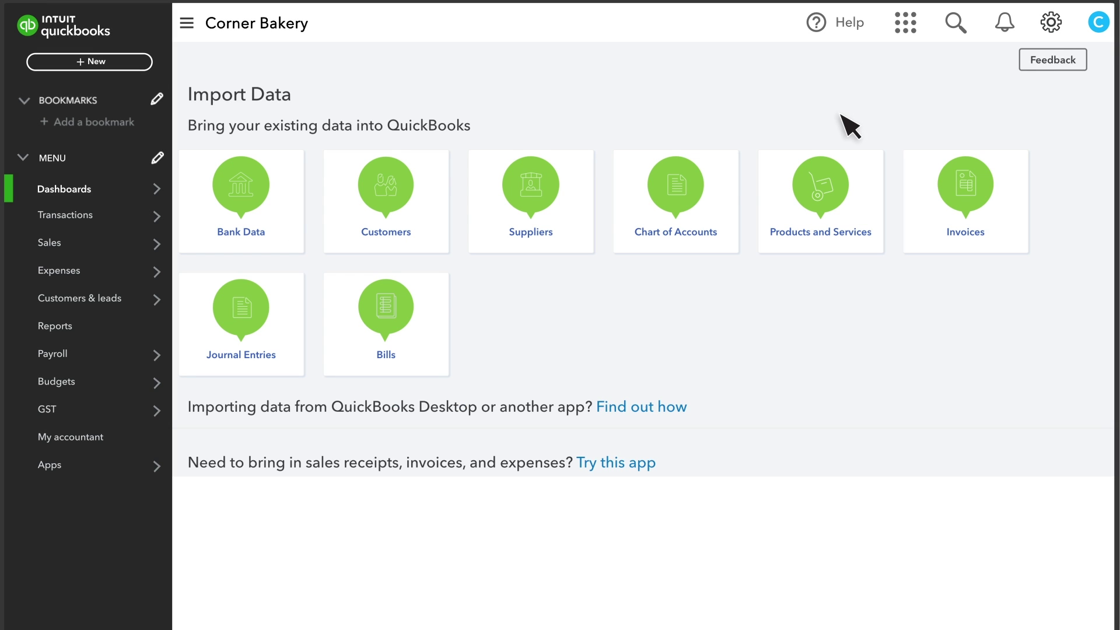
pyautogui.click(681, 213)
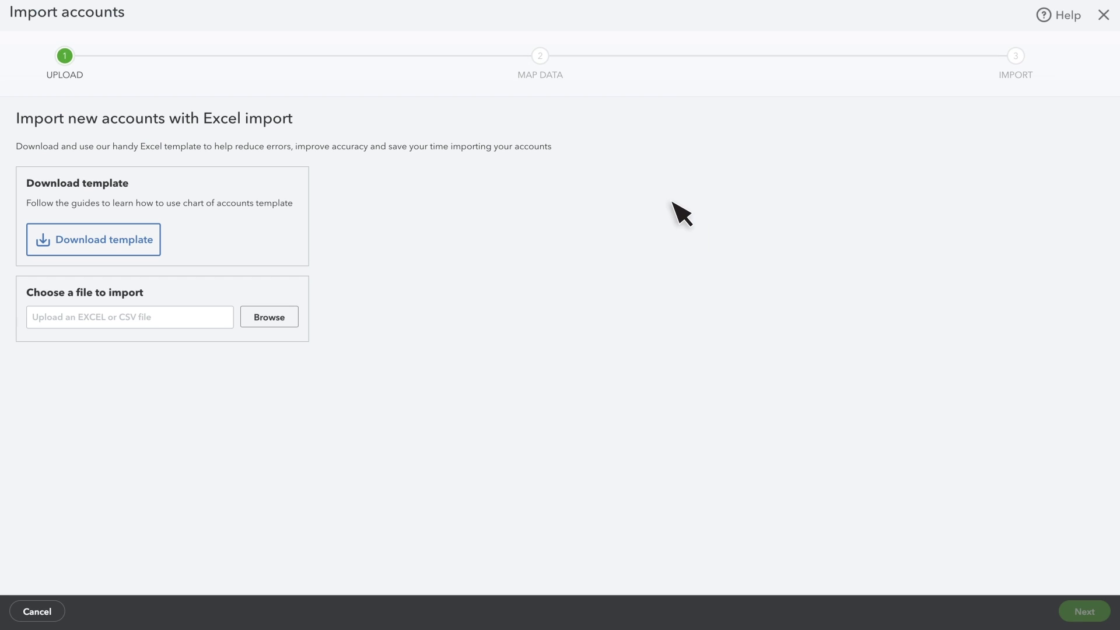
pyautogui.click(273, 318)
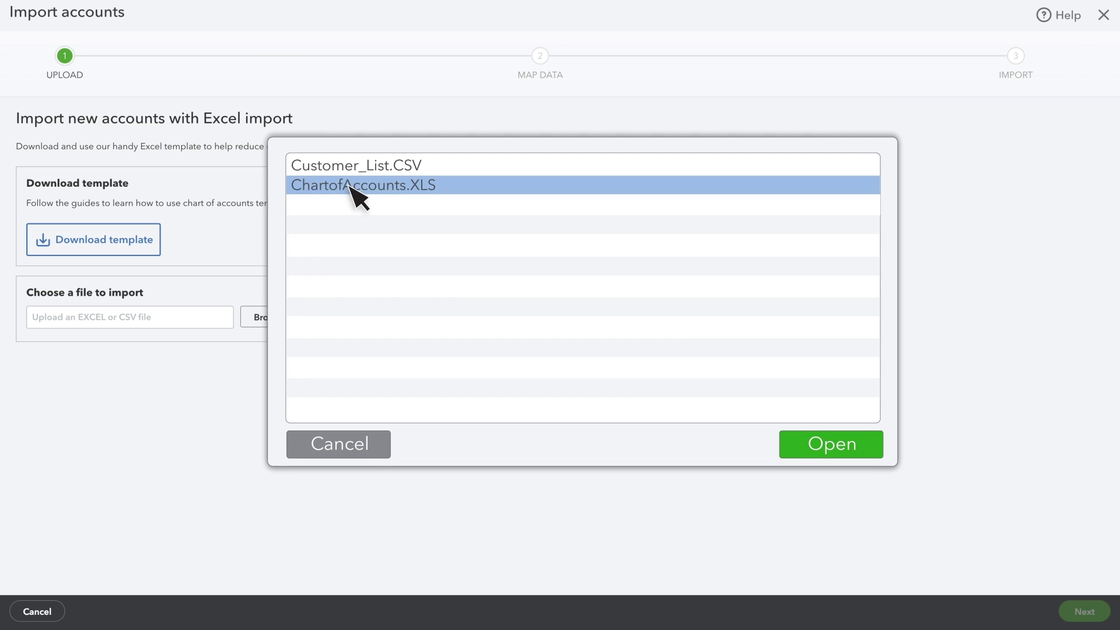
pyautogui.click(826, 444)
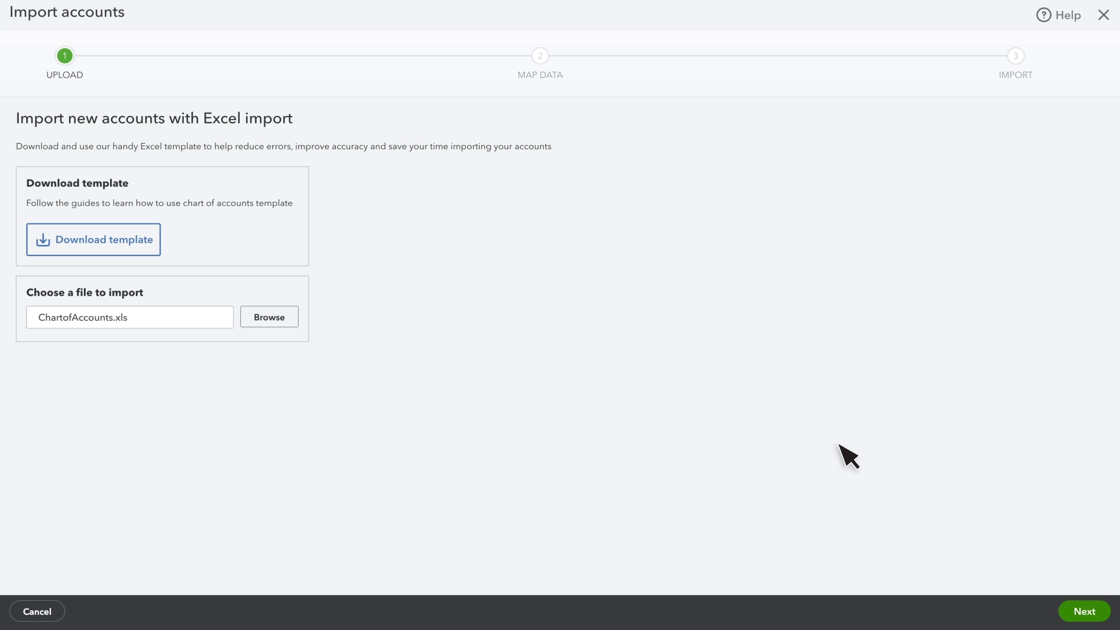
# Step: Accept the field mapping and import the 9 reviewed accounts from ChartofAccounts.xls
pyautogui.click(1085, 613)
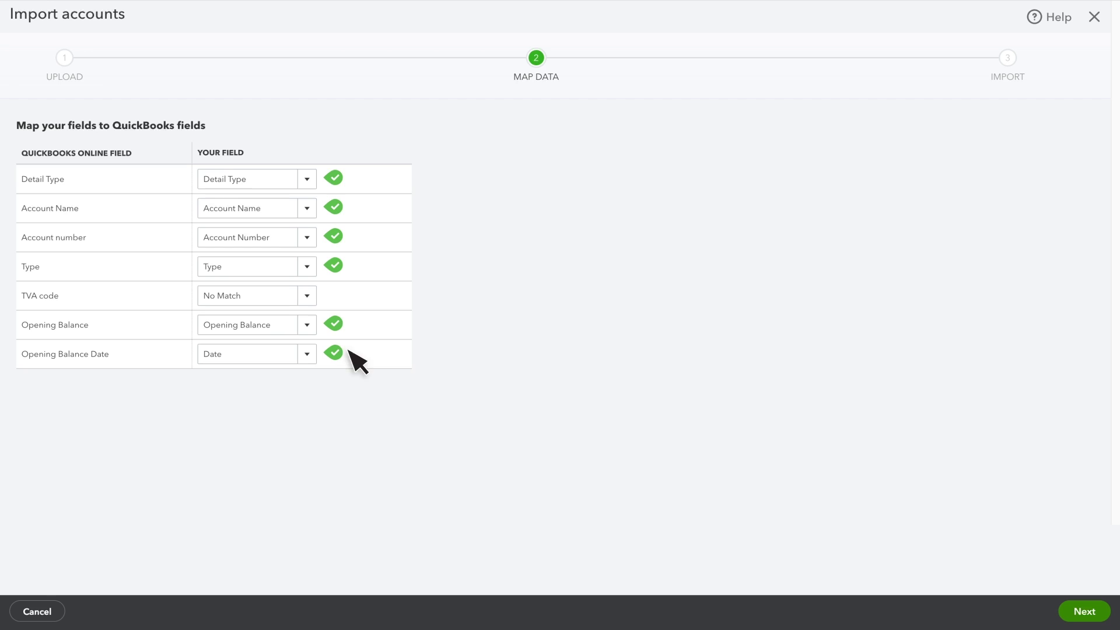
pyautogui.click(1093, 611)
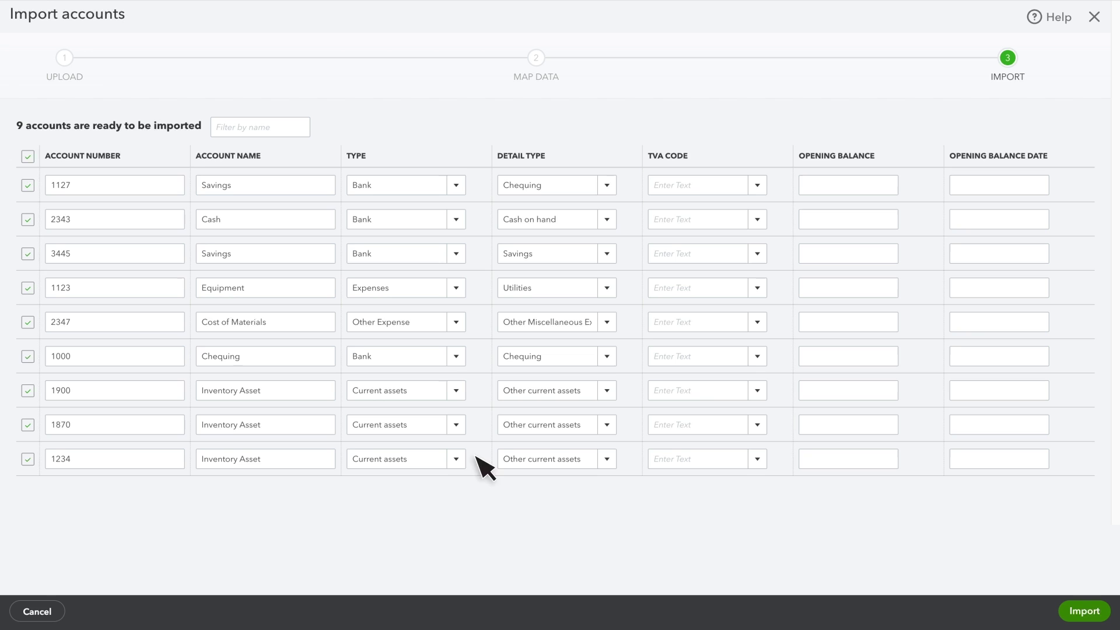
pyautogui.click(1079, 611)
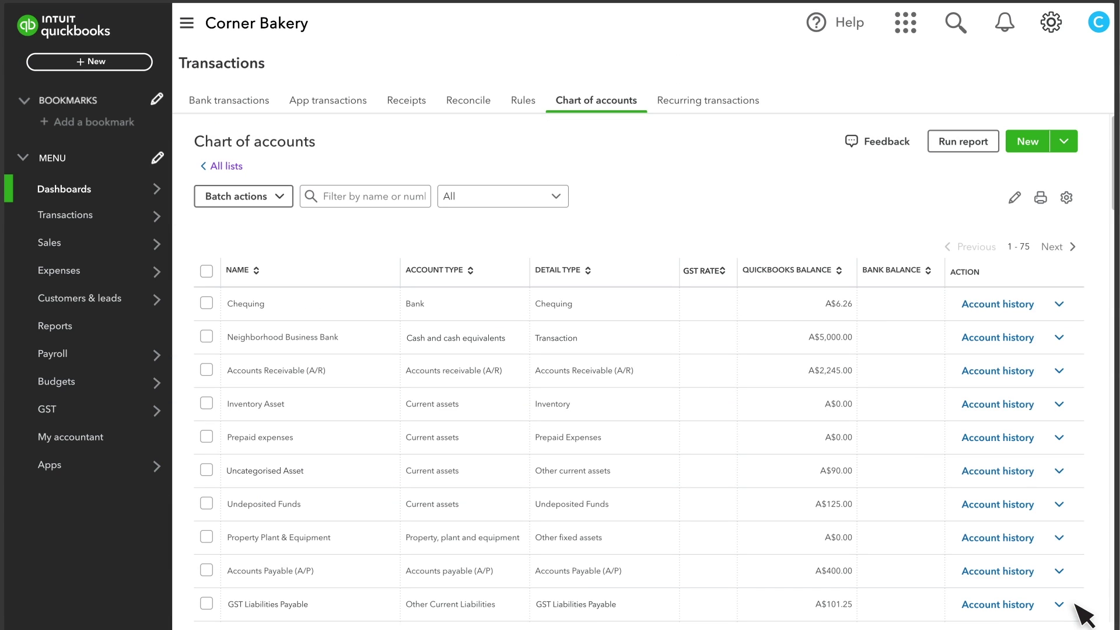
# Step: Start a new journal entry in the Property Plant & Equipment account history
pyautogui.click(1008, 539)
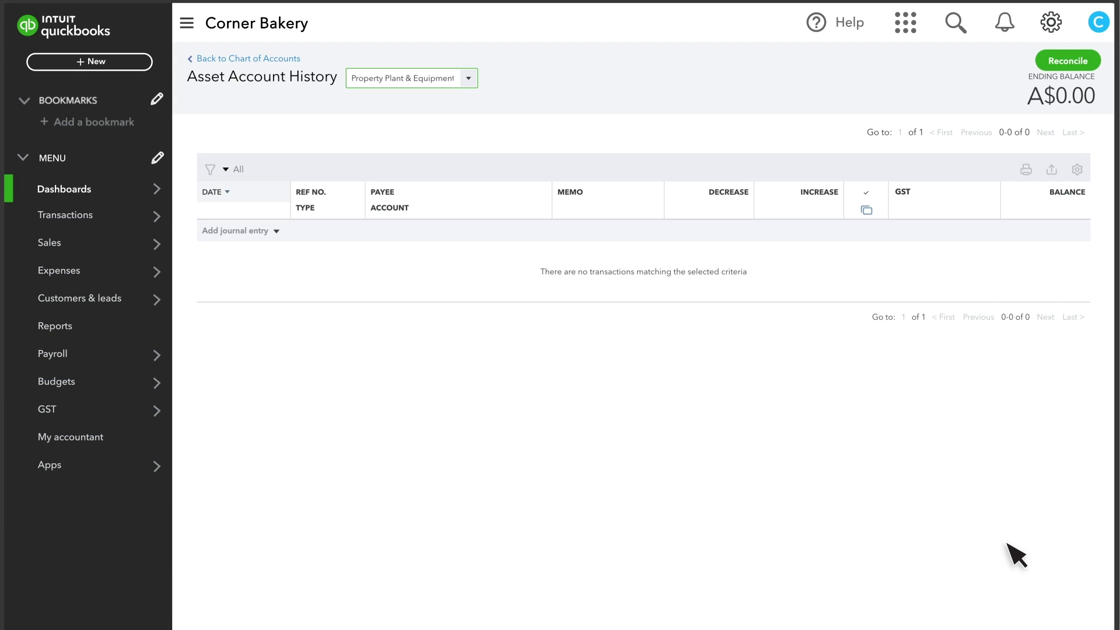
pyautogui.click(276, 231)
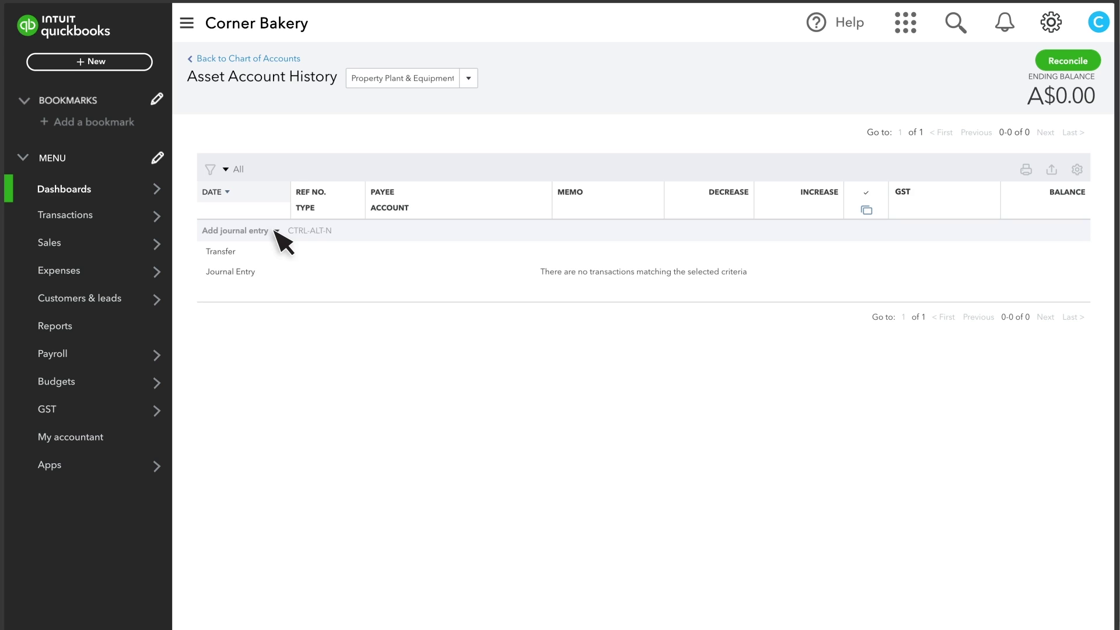
pyautogui.click(245, 272)
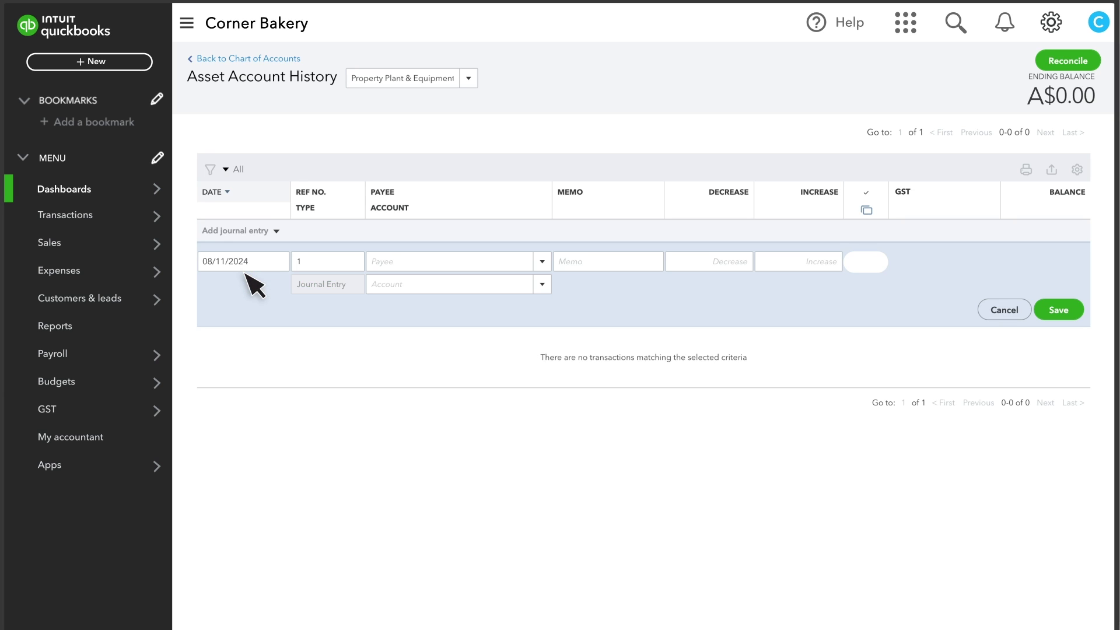
# Step: Date the entry 01/01/2024 with a 5,000.00 increase against Opening Balance Equity
pyautogui.tripleClick(245, 263)
pyautogui.write('01/01/2024')
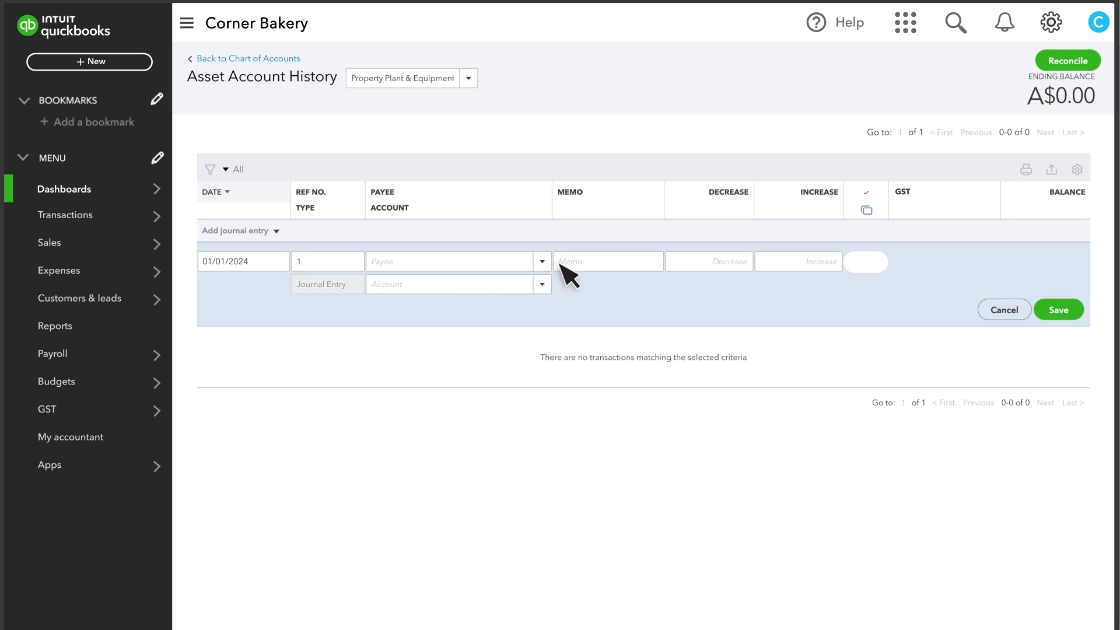
pyautogui.click(808, 263)
pyautogui.write('5000')
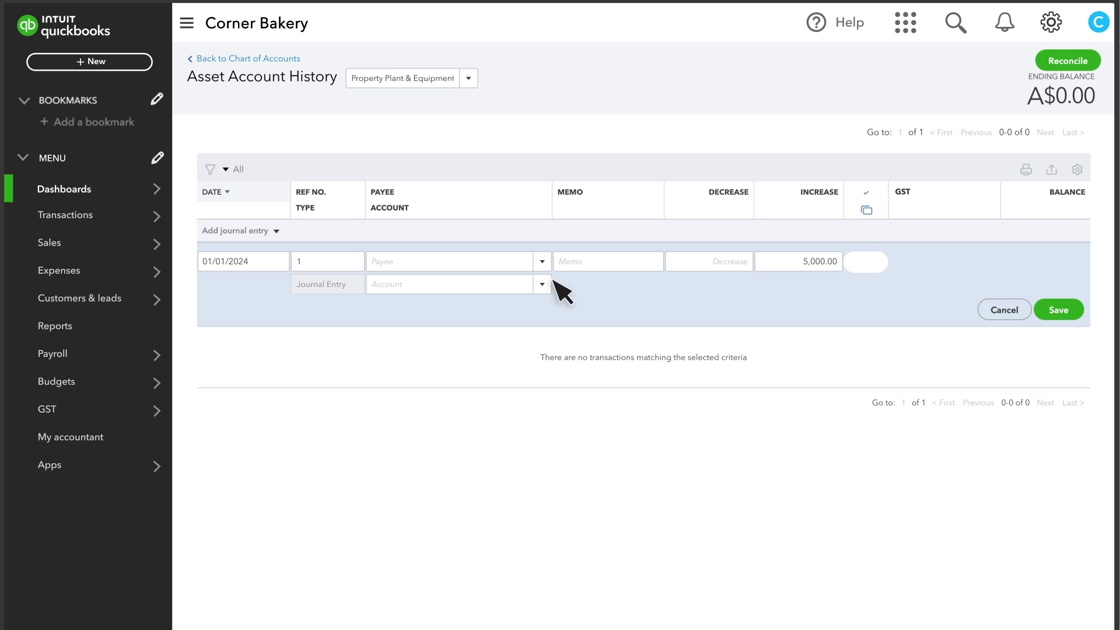
pyautogui.click(471, 283)
pyautogui.write('Opening Balance Equity')
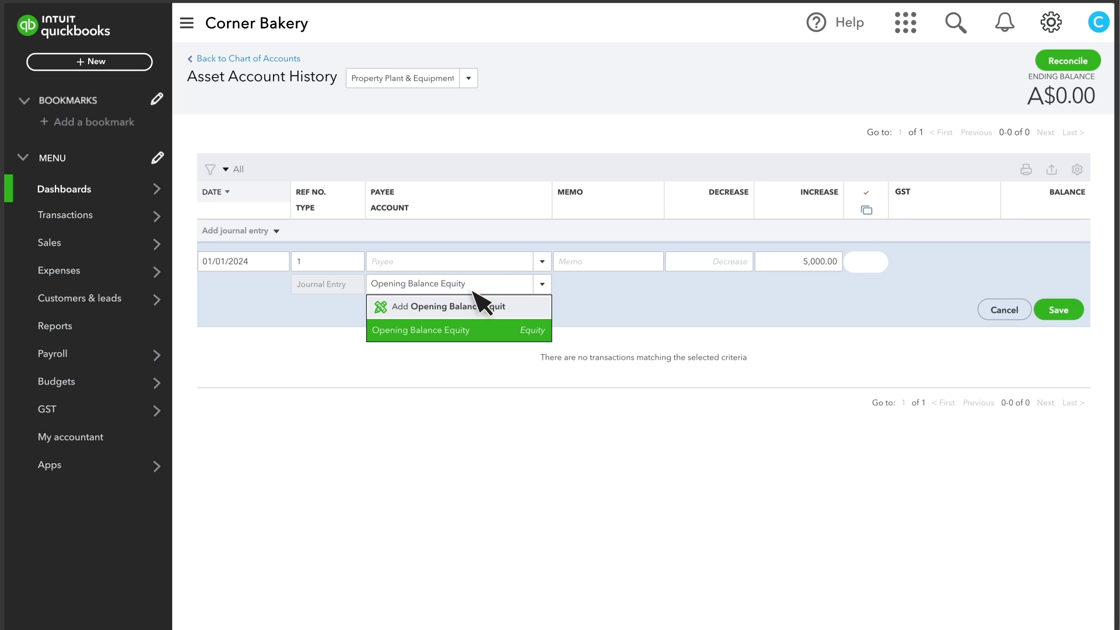
pyautogui.click(474, 330)
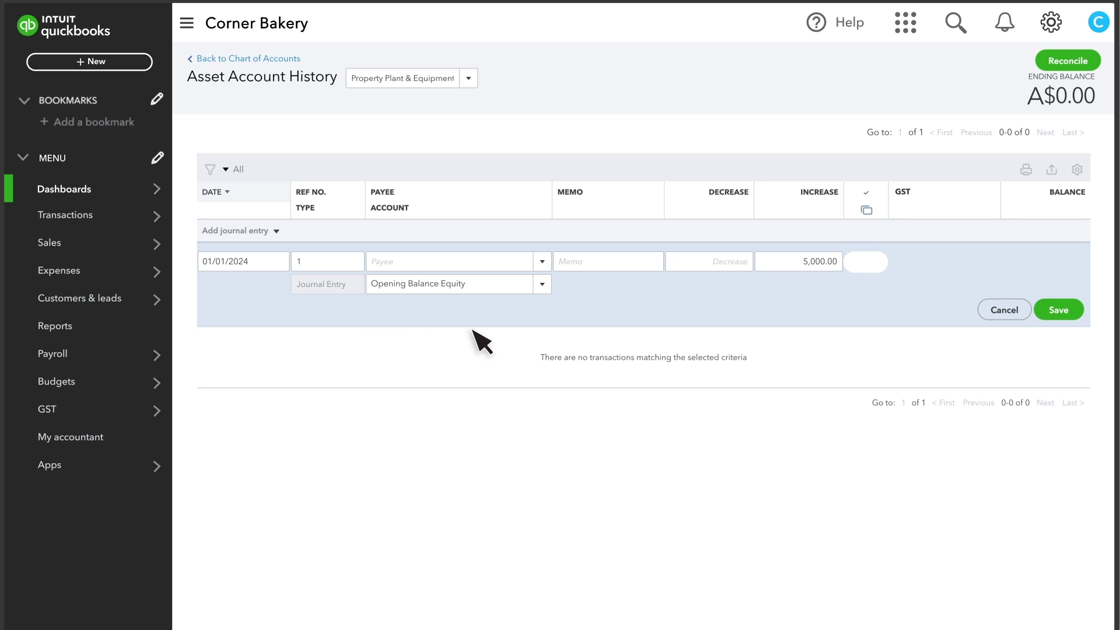